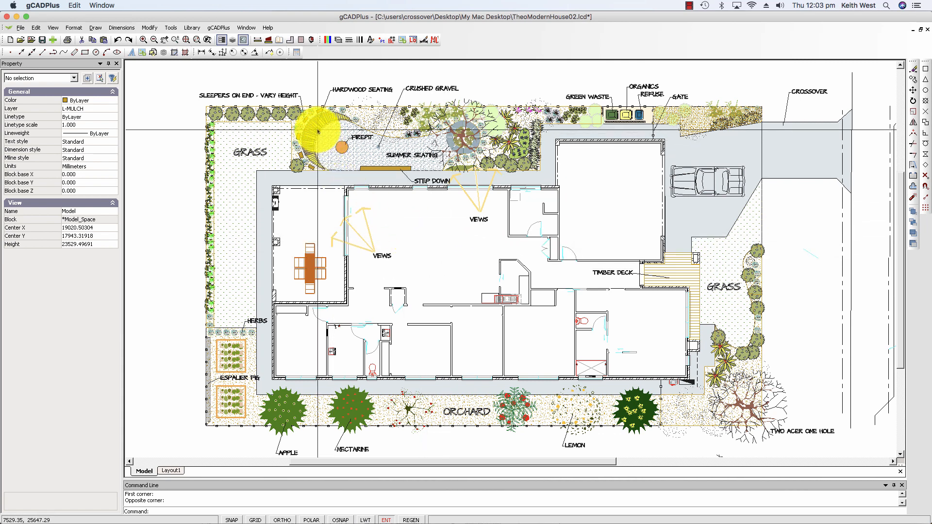
- Inspect the data stored on the curved hardwood seating and look closely at the garden around the firepit and summer seating
mouse_move(318, 131)
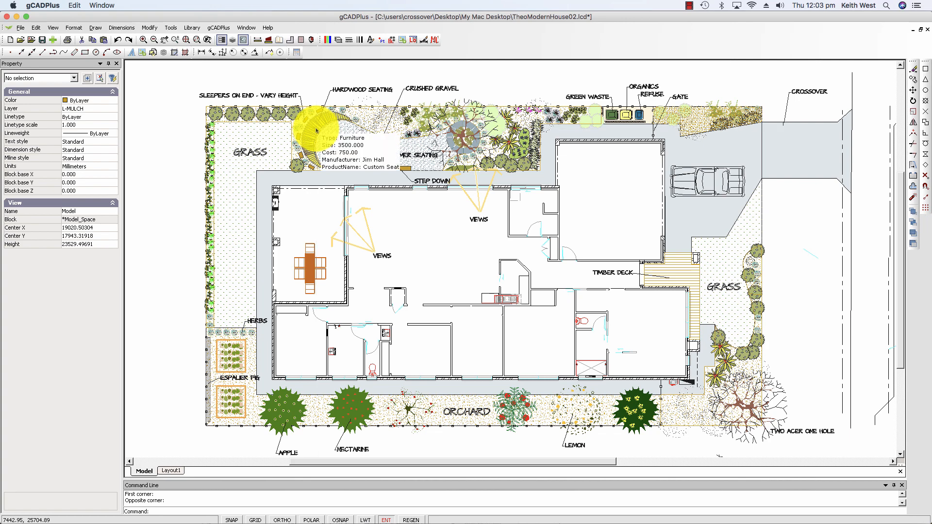
scroll(308, 148, "up", 4)
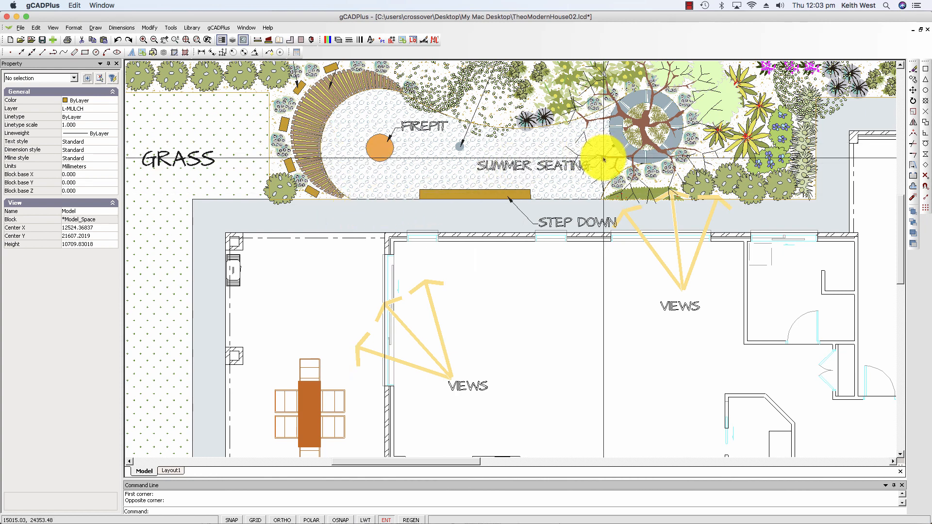
mouse_move(604, 159)
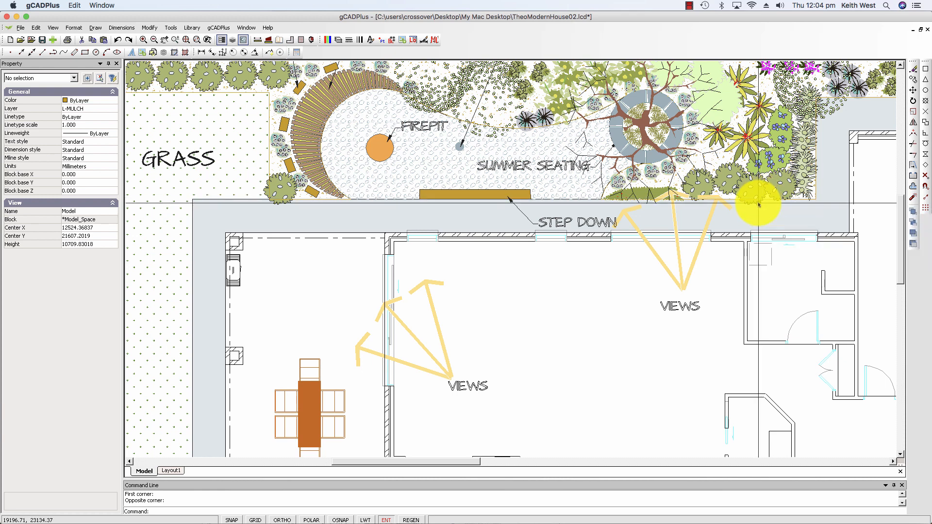
mouse_move(755, 204)
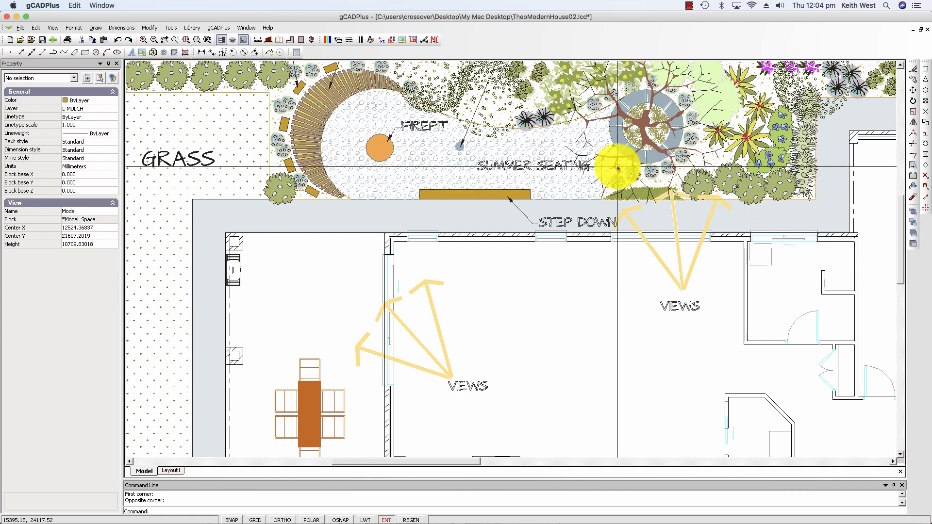
right_click(368, 128)
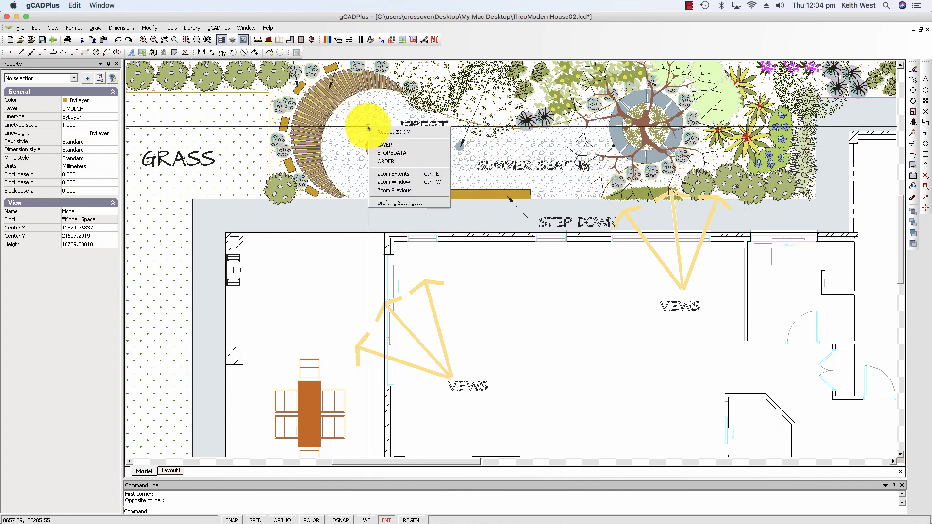
left_click(410, 190)
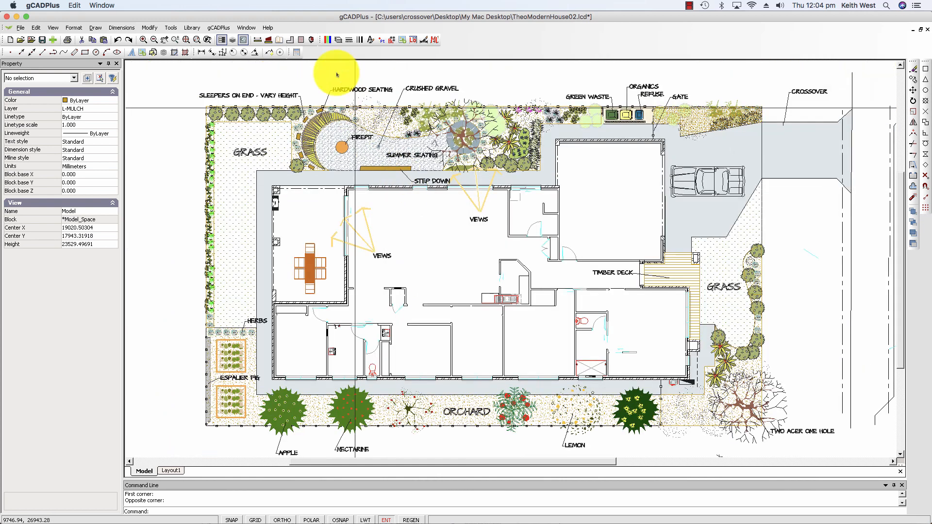
- Highlight all entities in the plan that carry extended data, and clear the highlighted selection
left_click(219, 28)
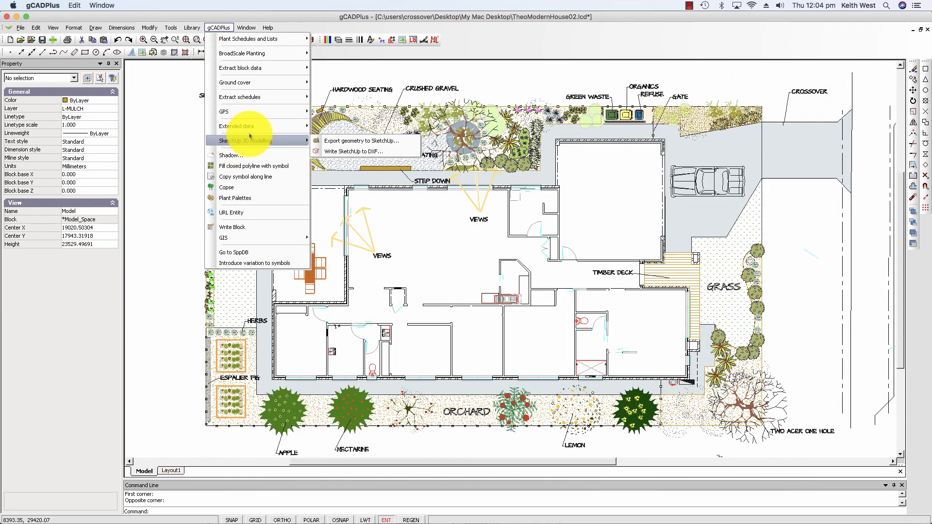
mouse_move(290, 131)
left_click(340, 136)
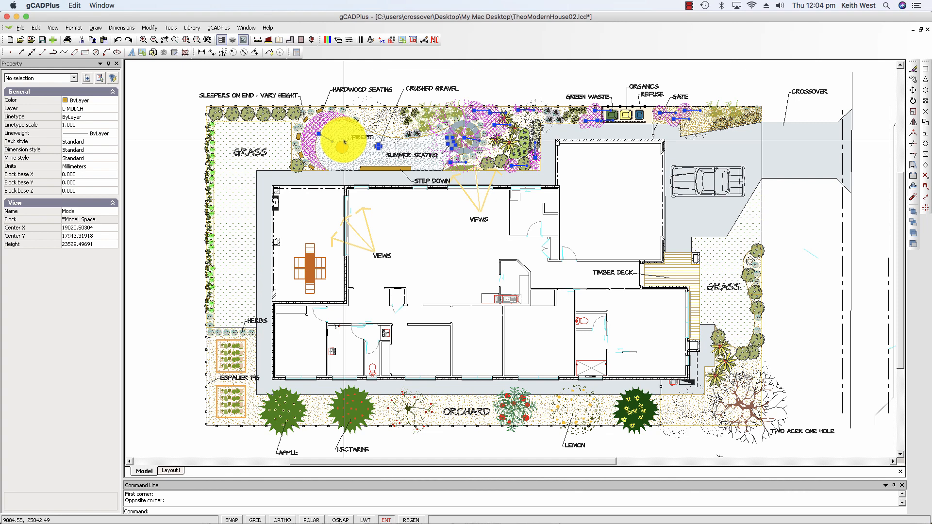
key("Escape")
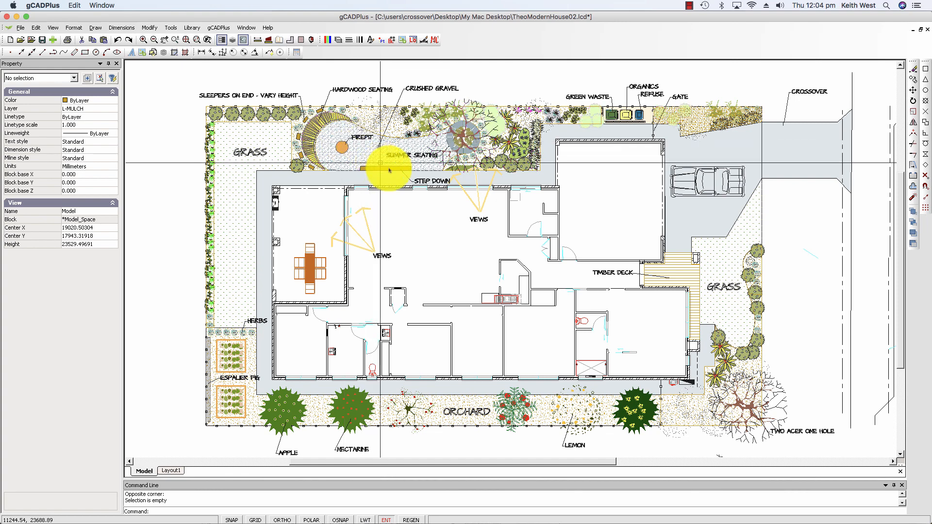
- Start storing extended data on the circular summer seating block around the tree, classifying the entity as Paving
scroll(448, 153, "up", 5)
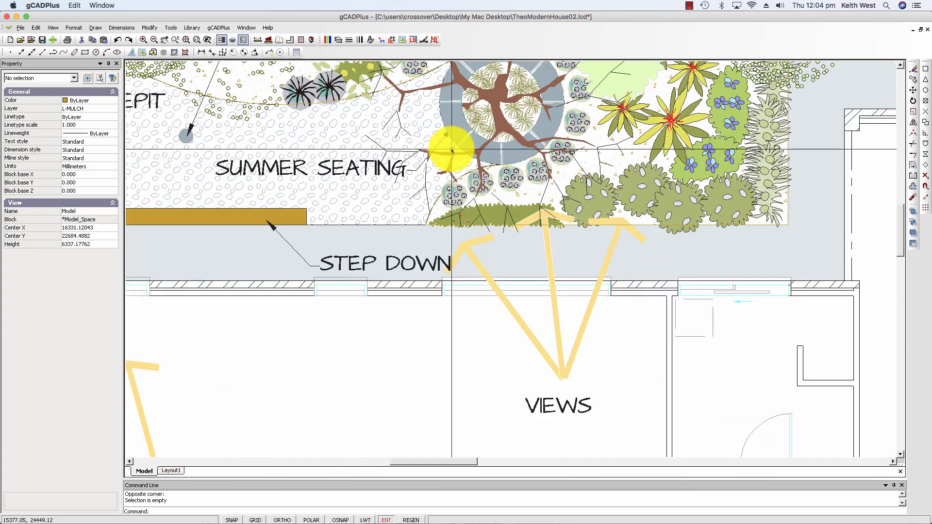
left_click(468, 147)
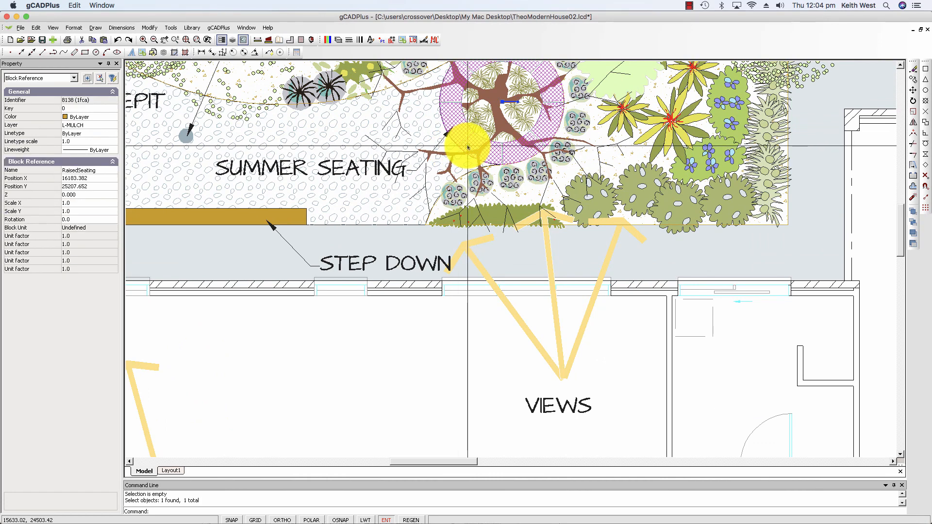
key("Escape")
mouse_move(456, 150)
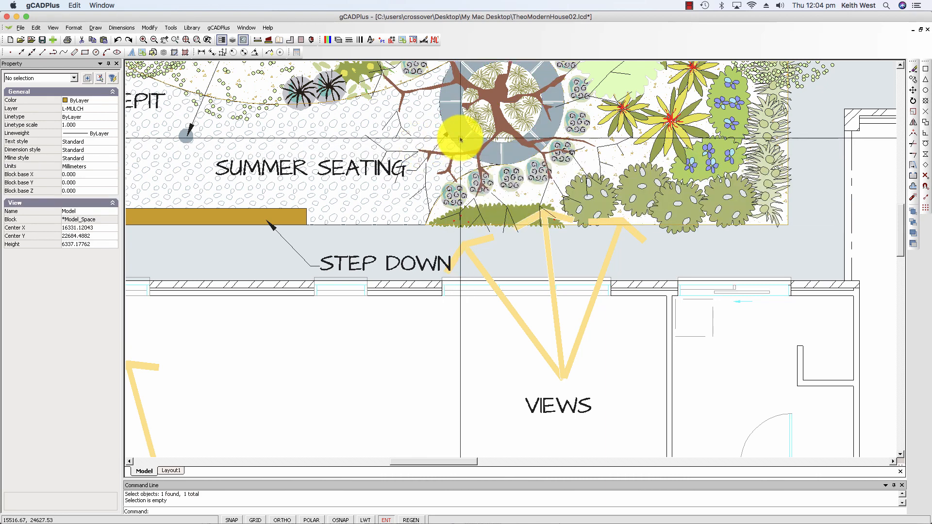
middle_click_drag(440, 167, 422, 208)
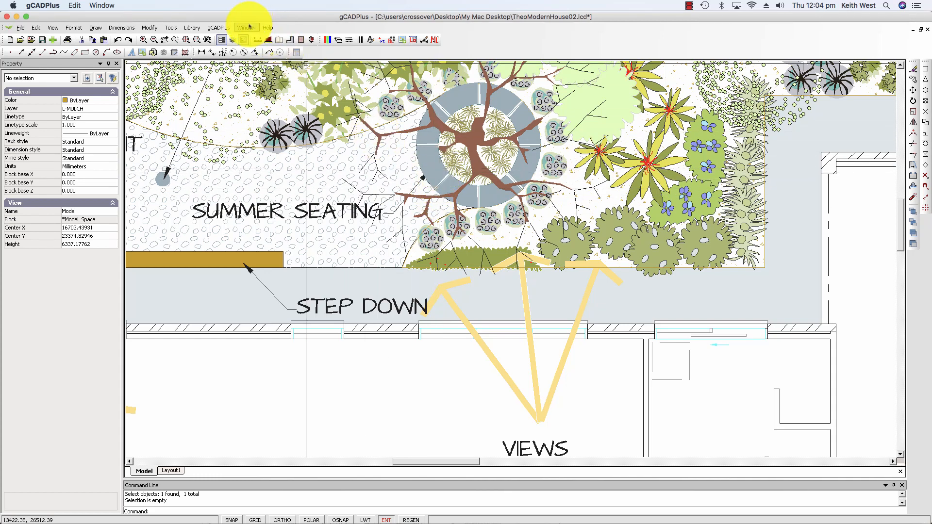
left_click(217, 27)
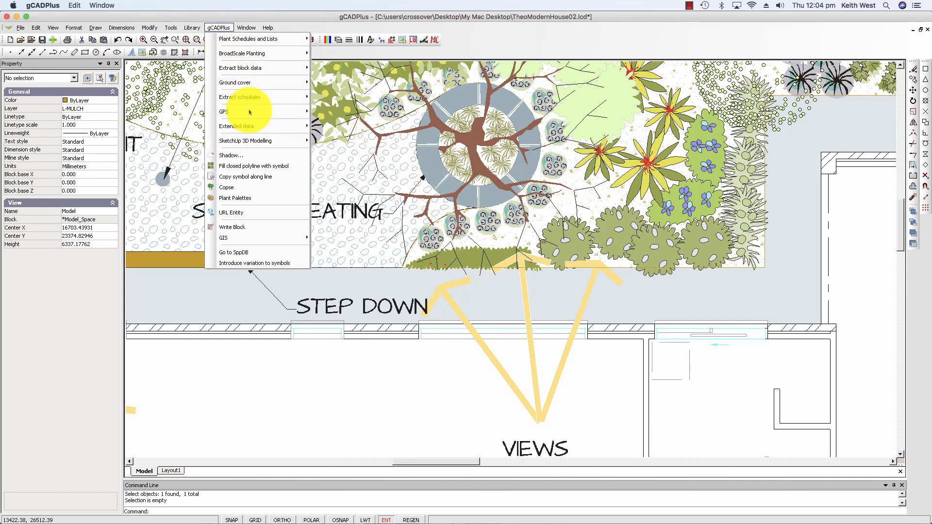
mouse_move(277, 126)
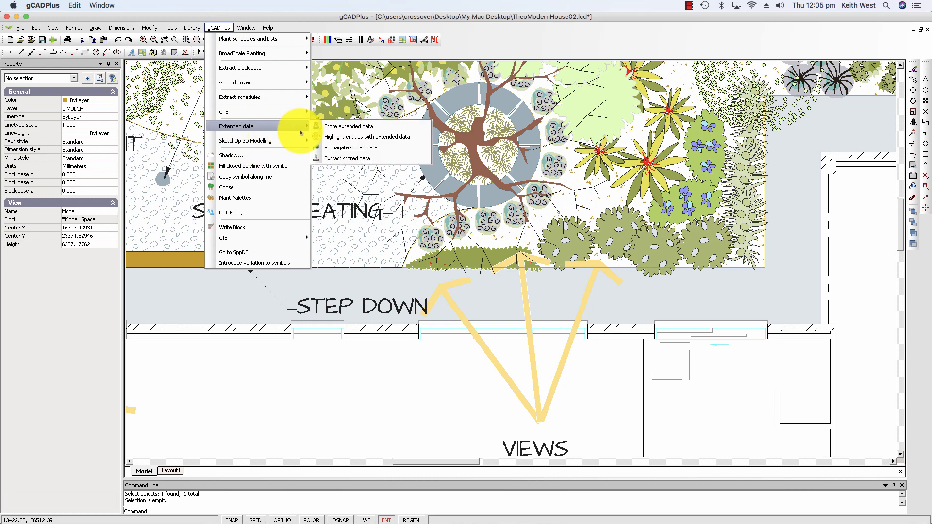
left_click(335, 126)
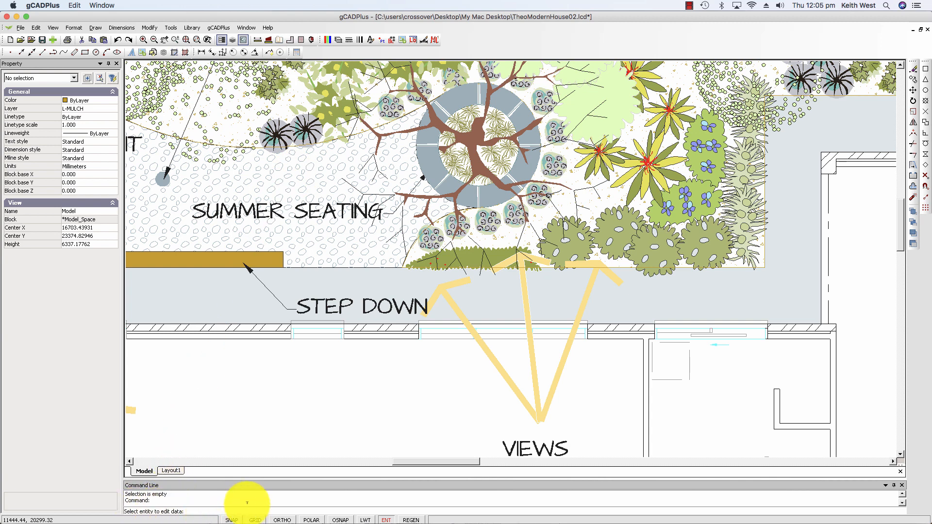
left_click(427, 173)
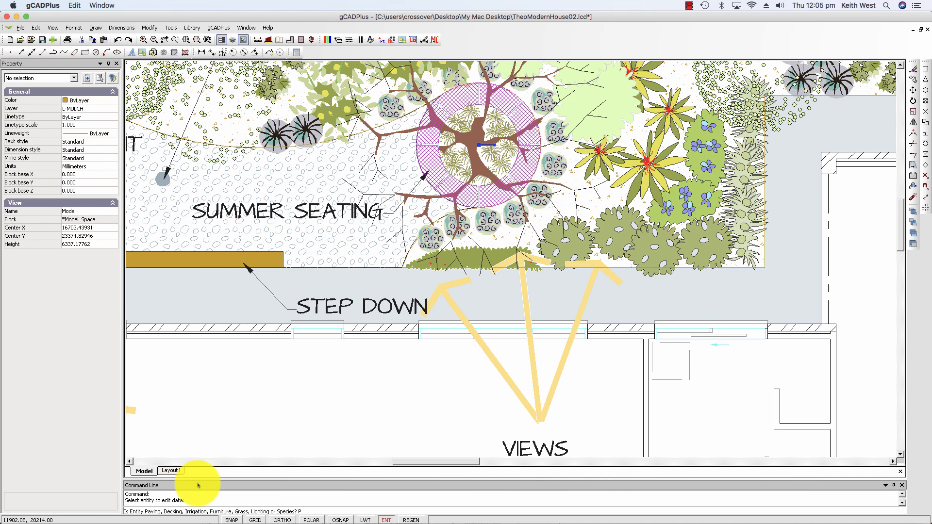
key("Return")
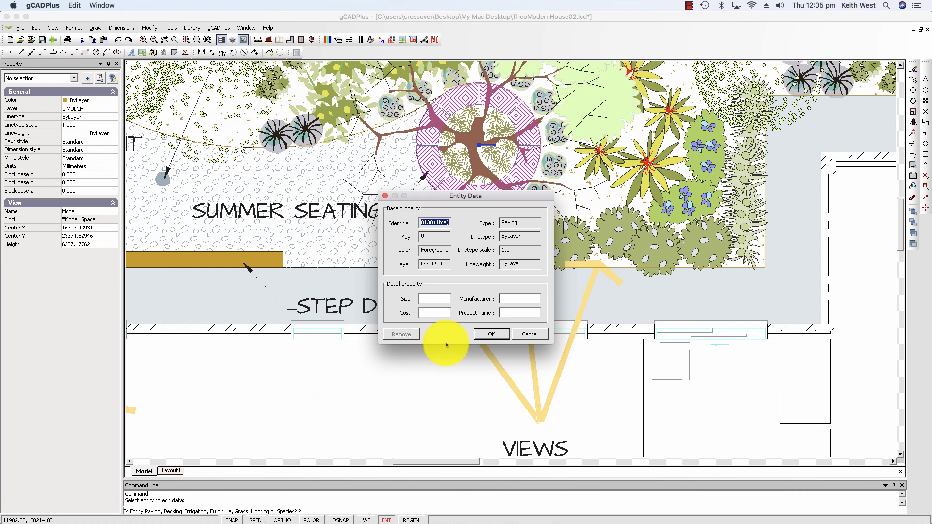
- Enter StateyPaving as the manufacturer in the summer seating's entity data
left_click(430, 299)
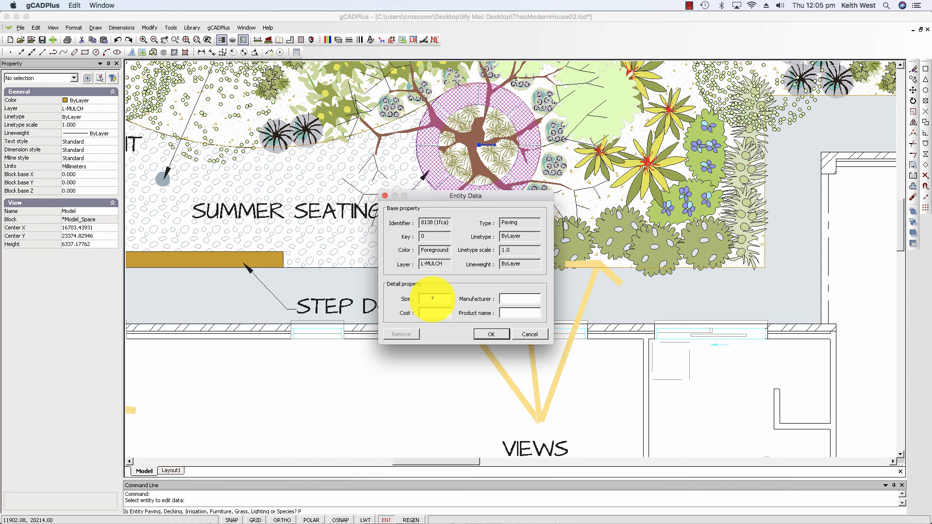
left_click(520, 297)
type("StateyPaving")
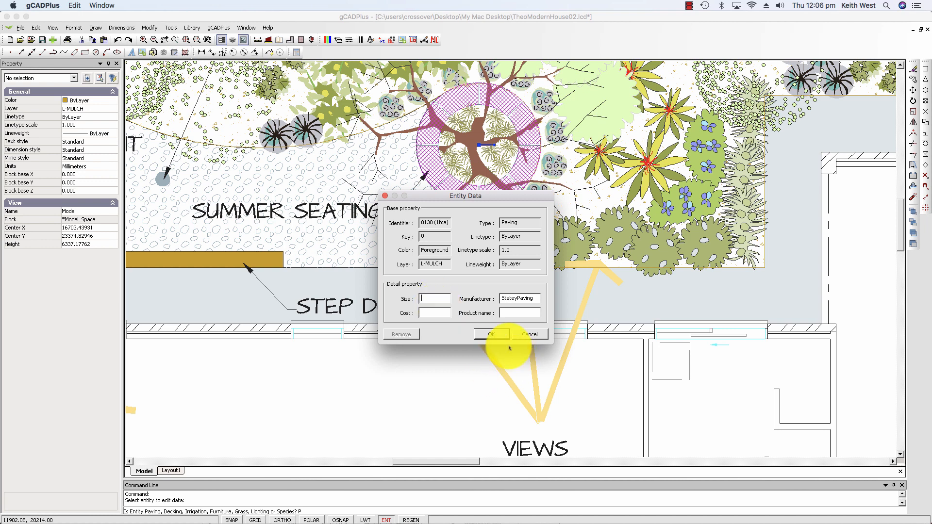
left_click(491, 335)
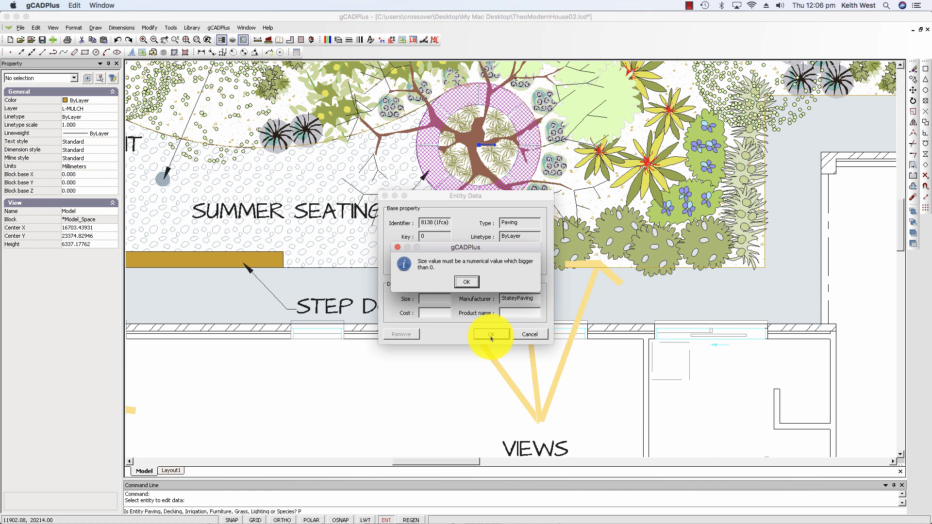
left_click(466, 282)
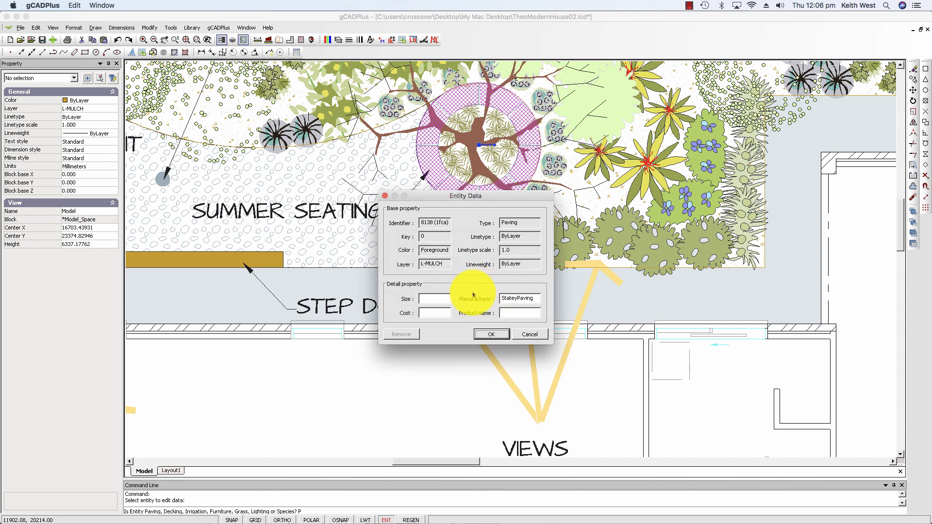
- Set the summer seating's size to 6.0 and its cost to 1000 in the entity data
left_click(430, 300)
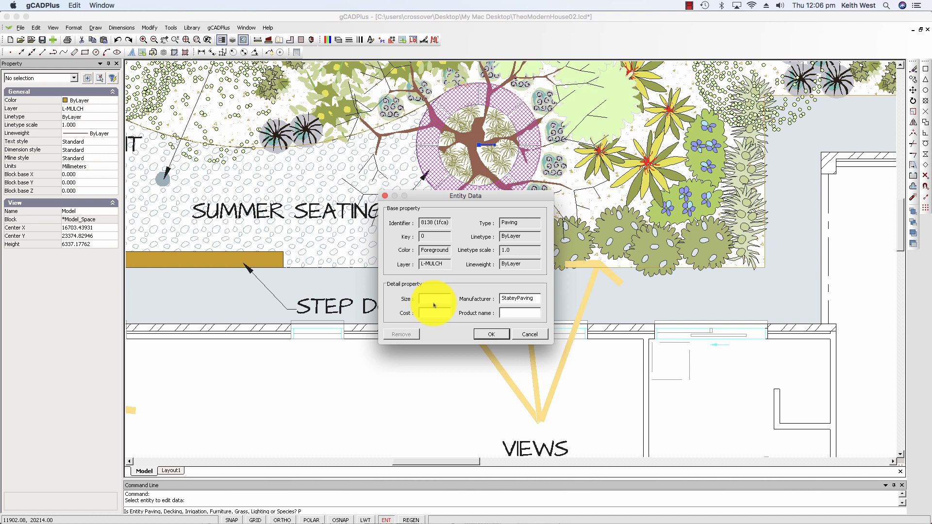
key("Return")
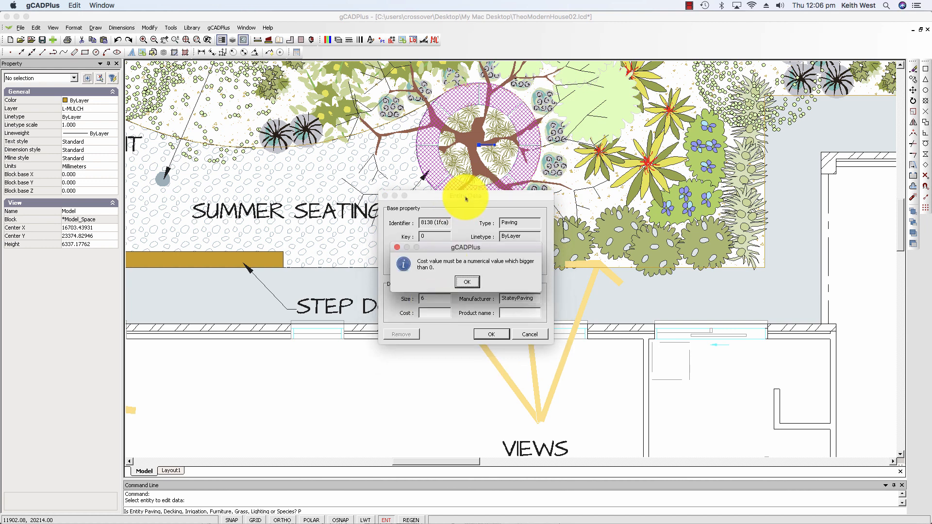
left_click(474, 282)
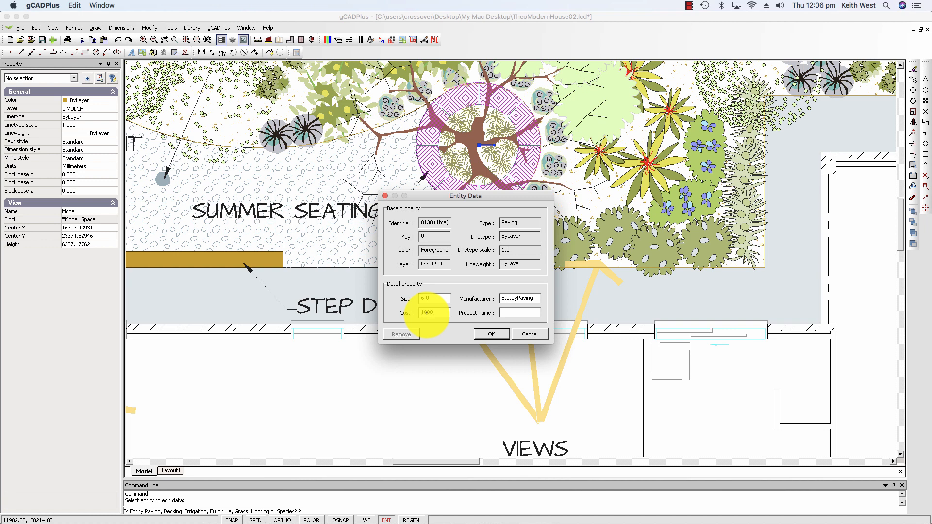
- Enter CustomPavedSeating as the product name and save the summer seating's entity data
left_click(496, 335)
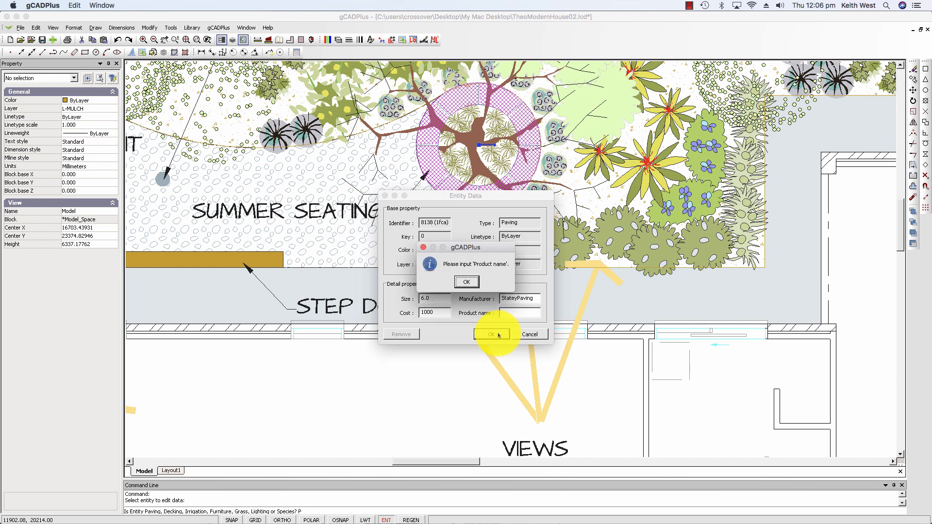
left_click(470, 284)
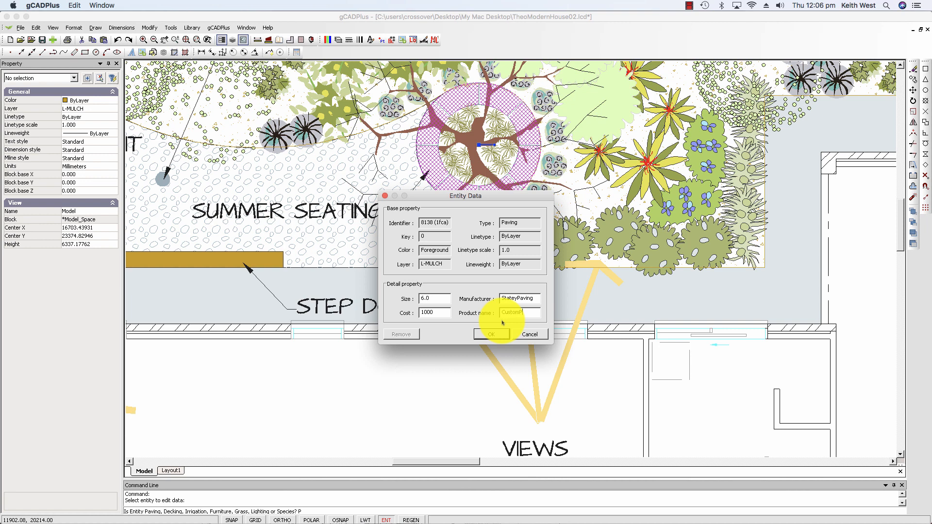
type("Seating")
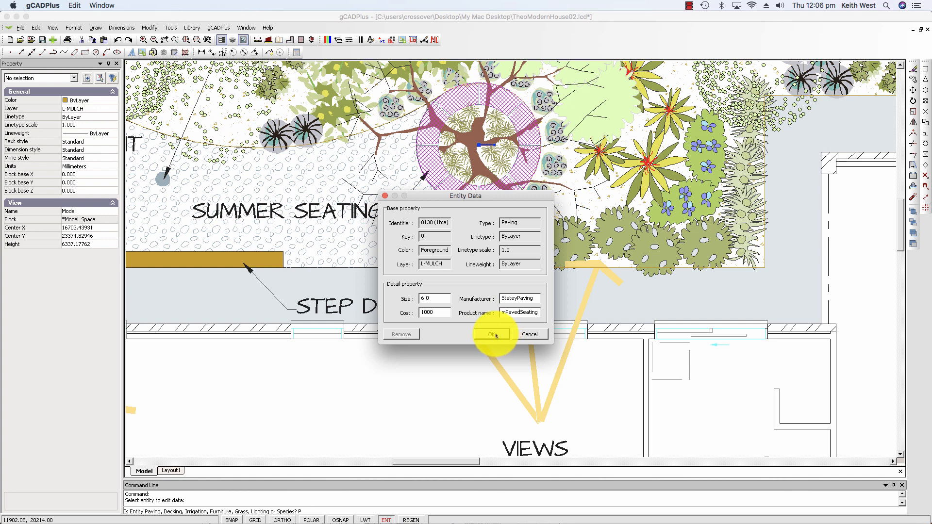
left_click(494, 335)
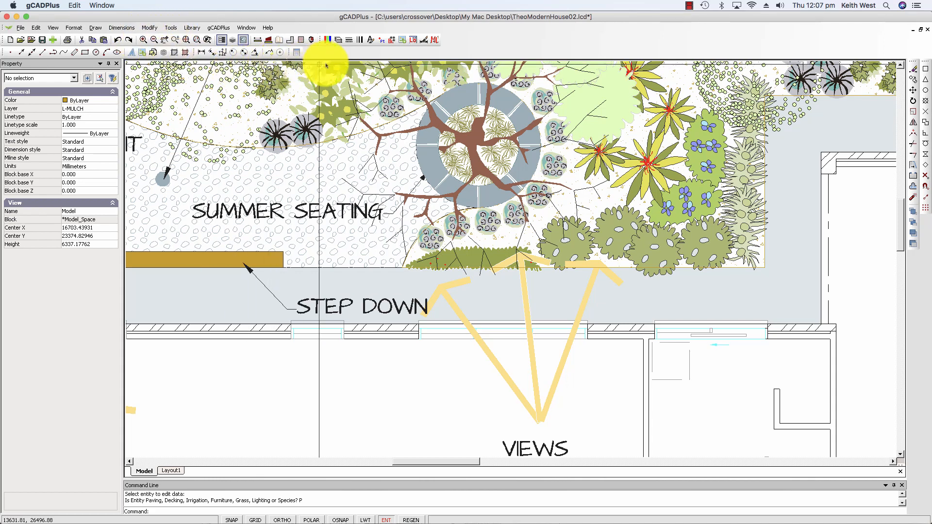
- Measure the distance across the circular summer seating from its outer edge to the opposite edge
left_click(258, 40)
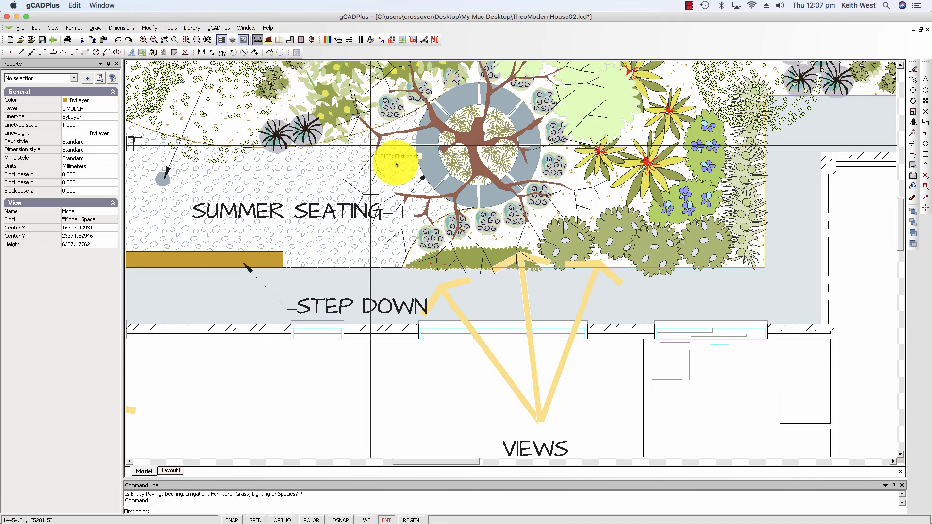
left_click(422, 173)
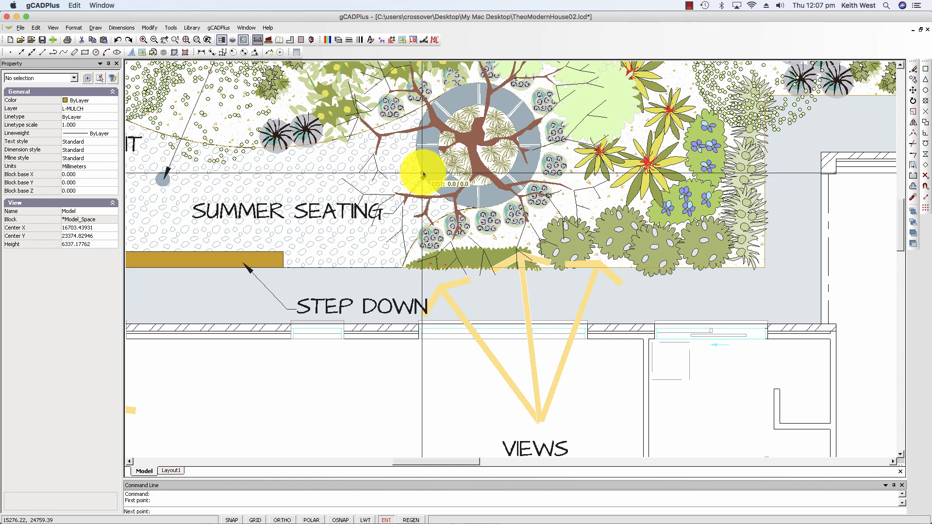
left_click(529, 111)
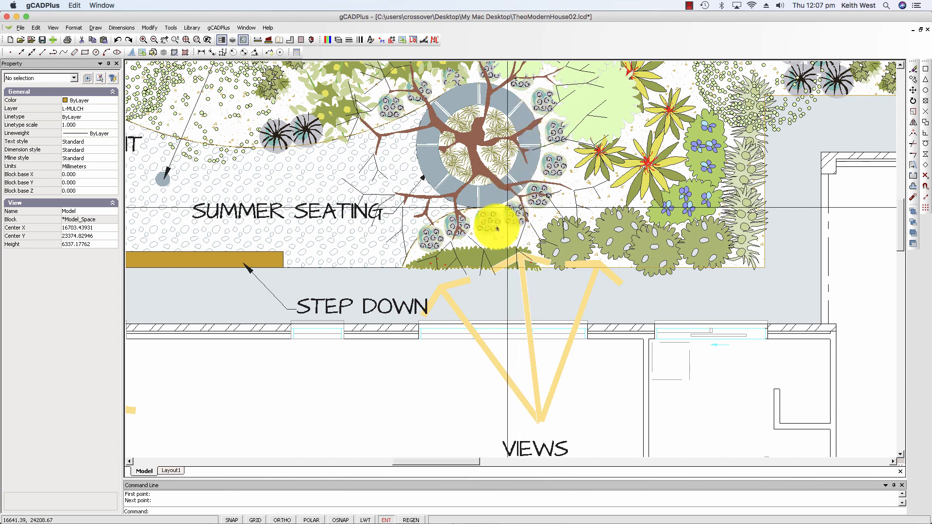
- Open the stored extended data of the circular summer seating paving and set its size to 2.1
left_click(211, 30)
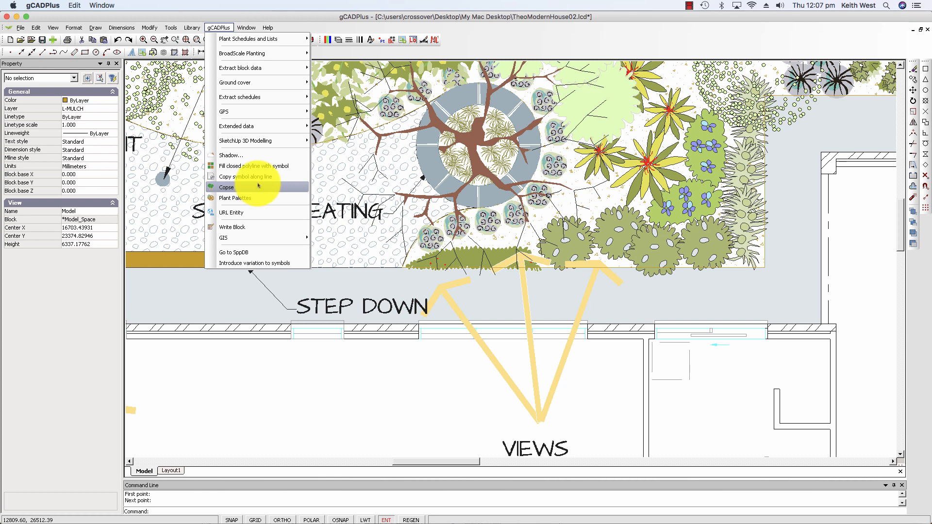
mouse_move(301, 129)
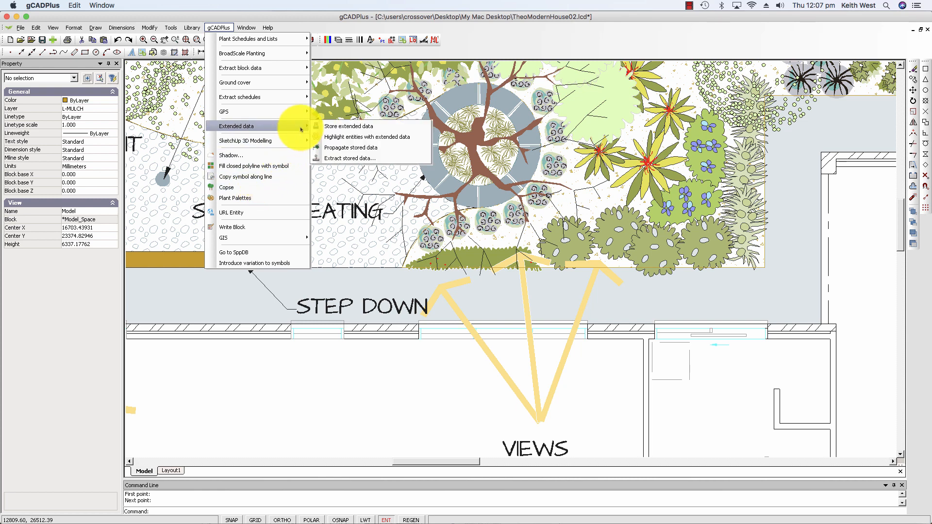
left_click(341, 128)
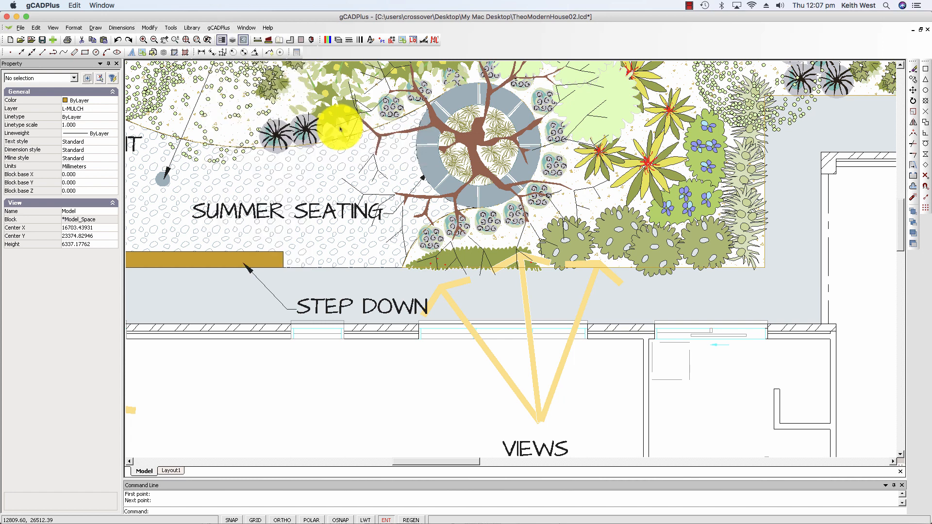
left_click(436, 178)
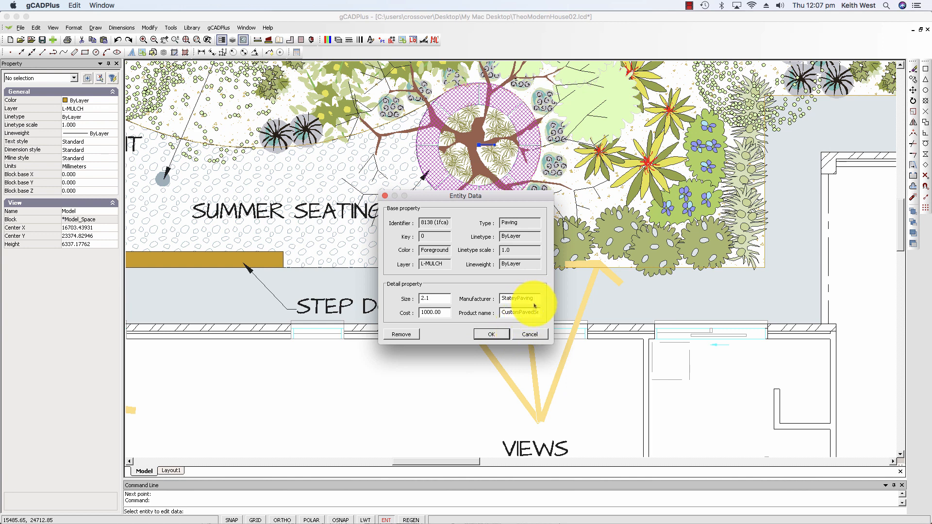
- Append "website" and a contact name to the summer seating's manufacturer and save the entity data
type("ebs")
type("ite")
type(" a")
type("Aa")
type("rn")
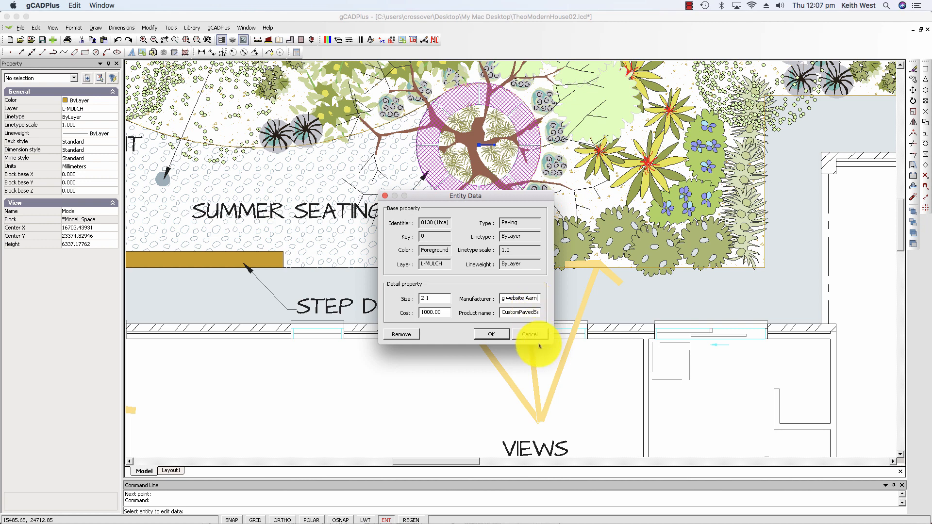
left_click(491, 334)
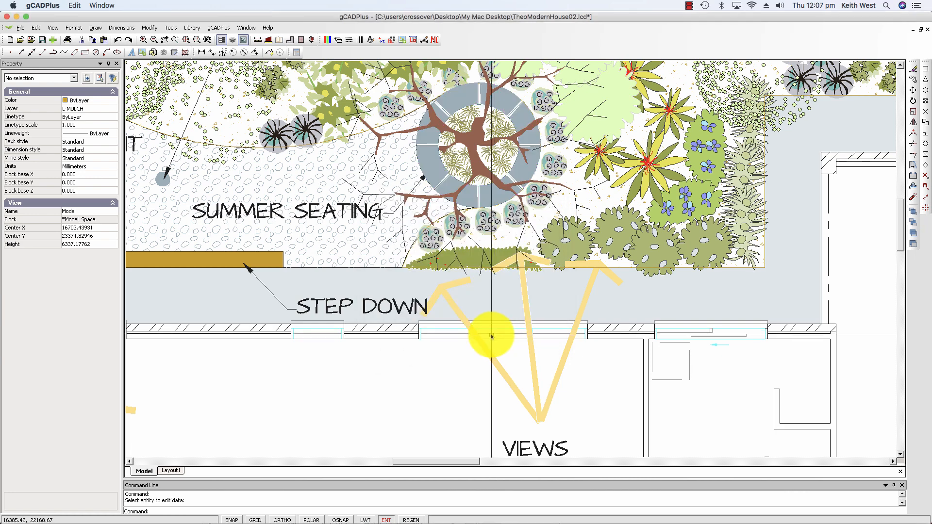
scroll(411, 340, "down", 3)
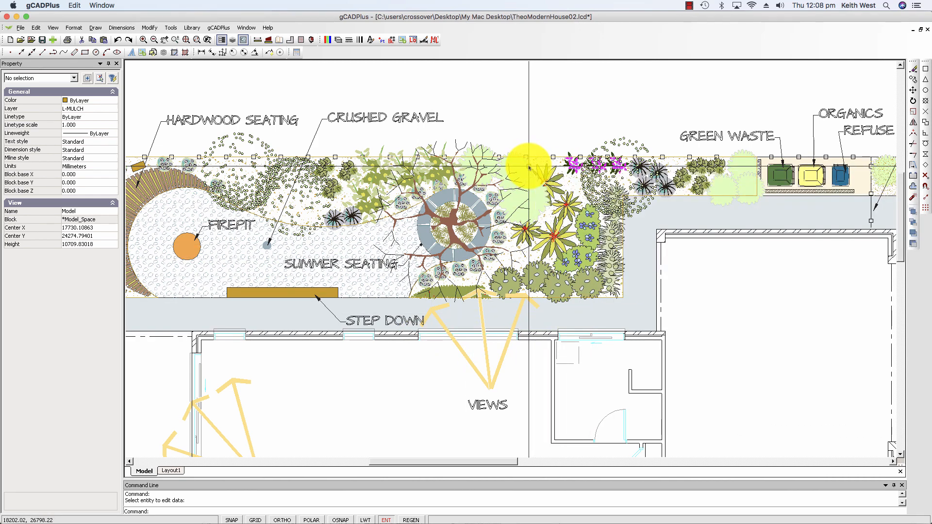
mouse_move(529, 168)
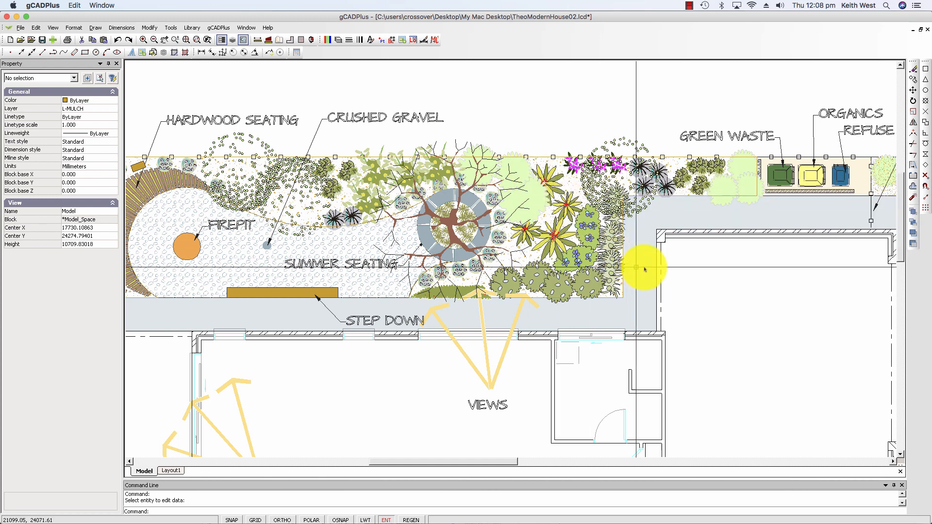
mouse_move(725, 193)
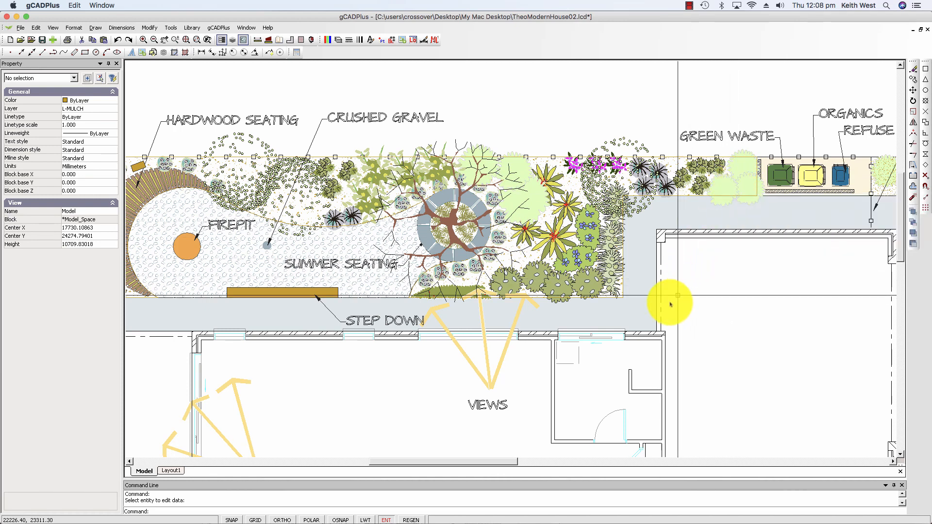
mouse_move(567, 290)
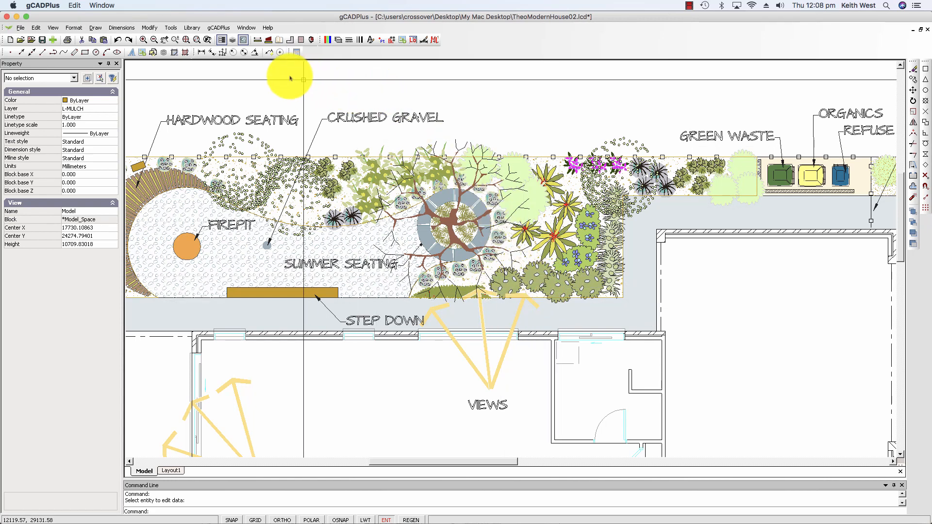
left_click(219, 28)
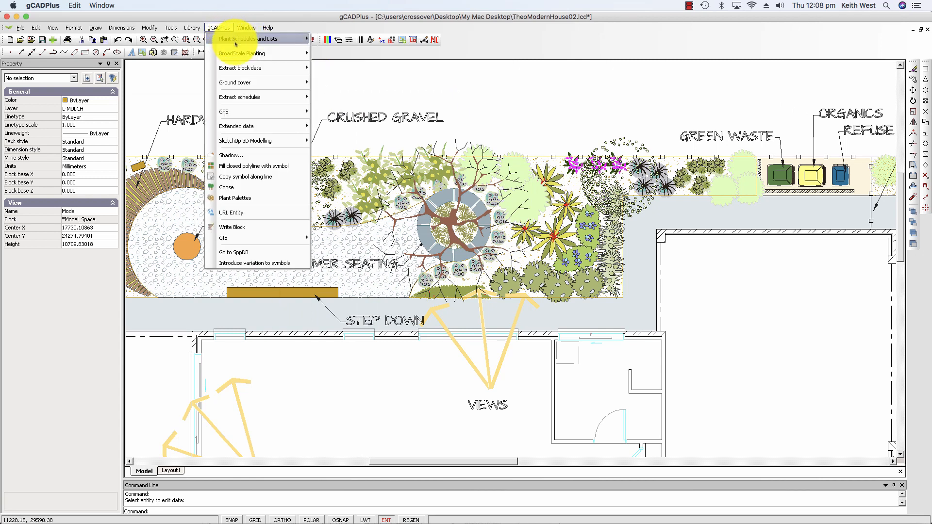
mouse_move(238, 126)
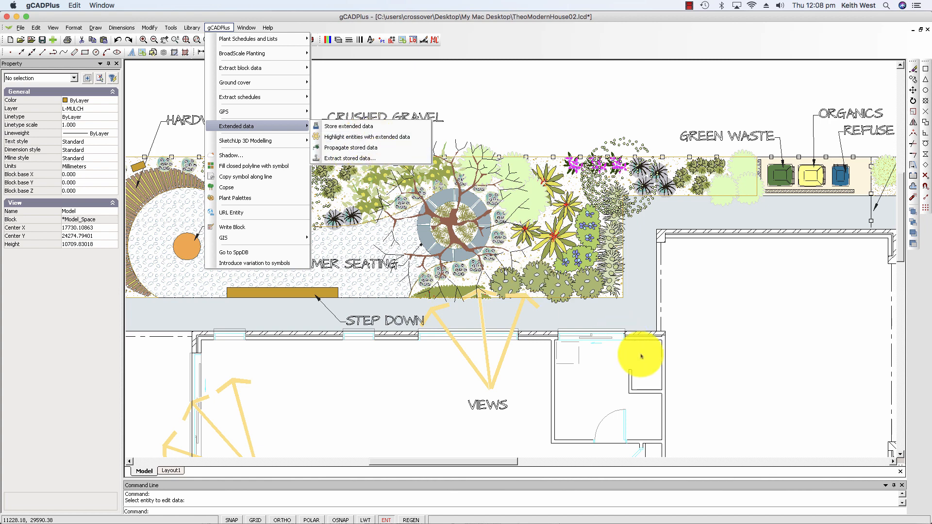
left_click(693, 328)
left_click(703, 334)
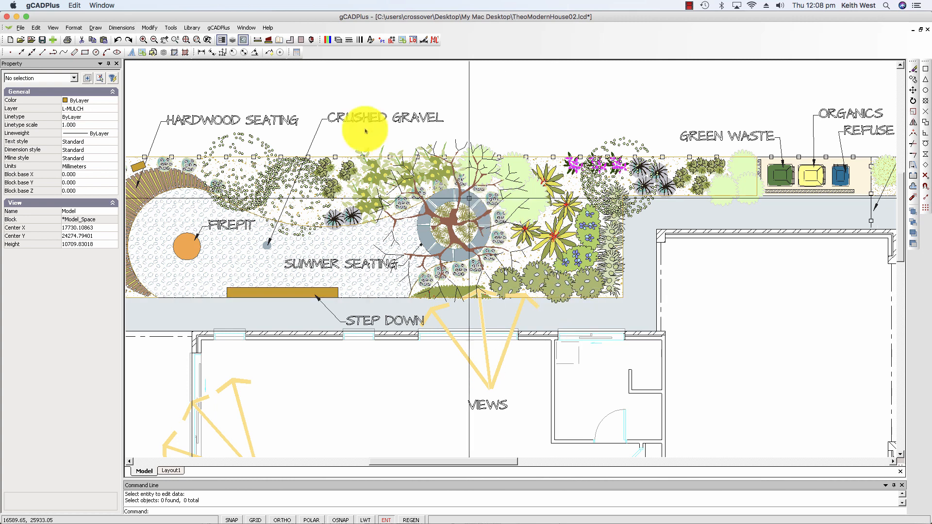
- Open the stored extended data of a Westringia fruticosa shrub along the planting bed's lower edge and follow its linked URL
left_click(218, 28)
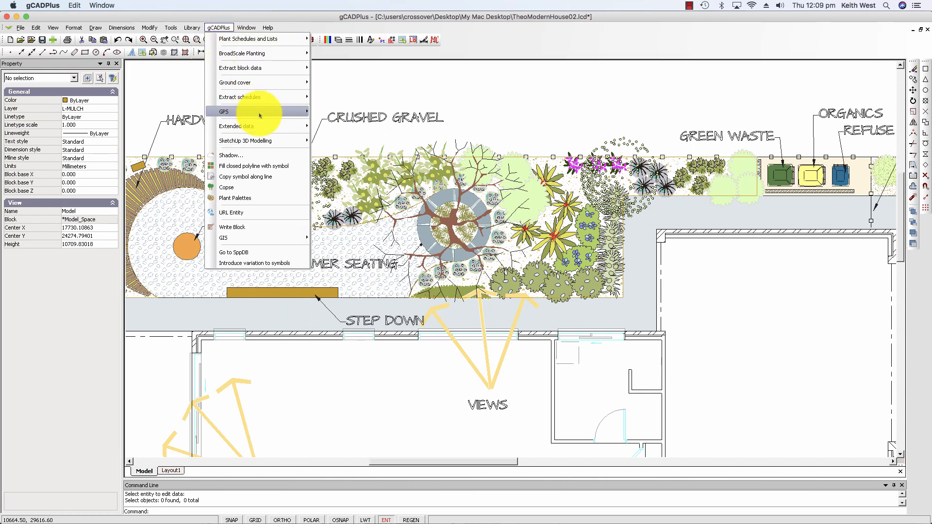
mouse_move(270, 126)
left_click(336, 136)
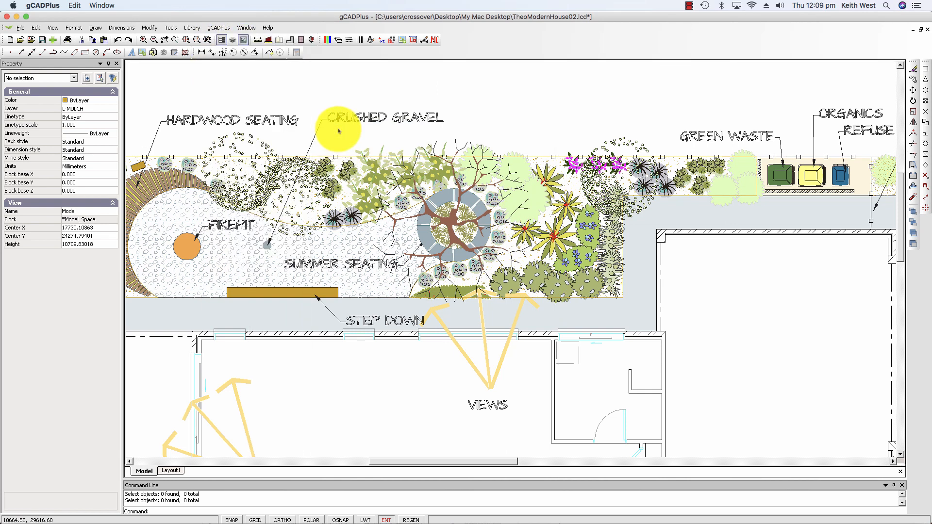
left_click(562, 297)
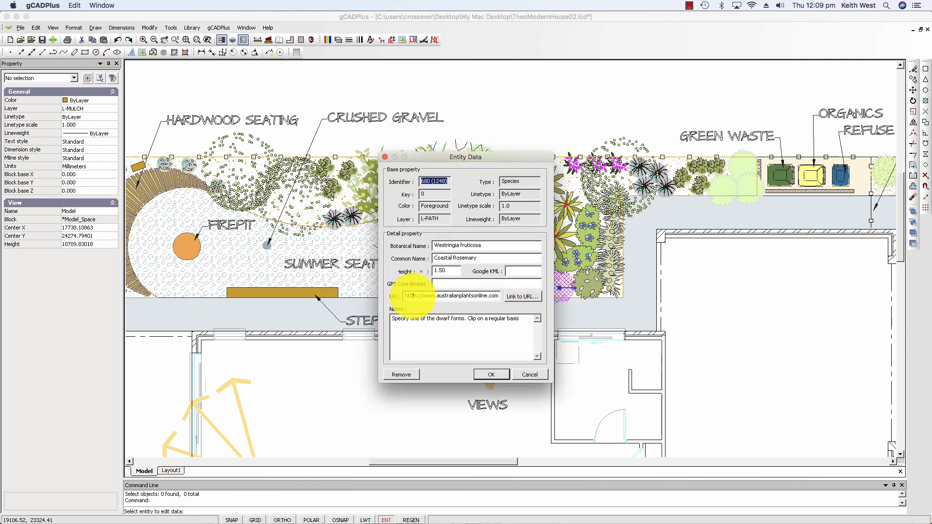
left_click(526, 299)
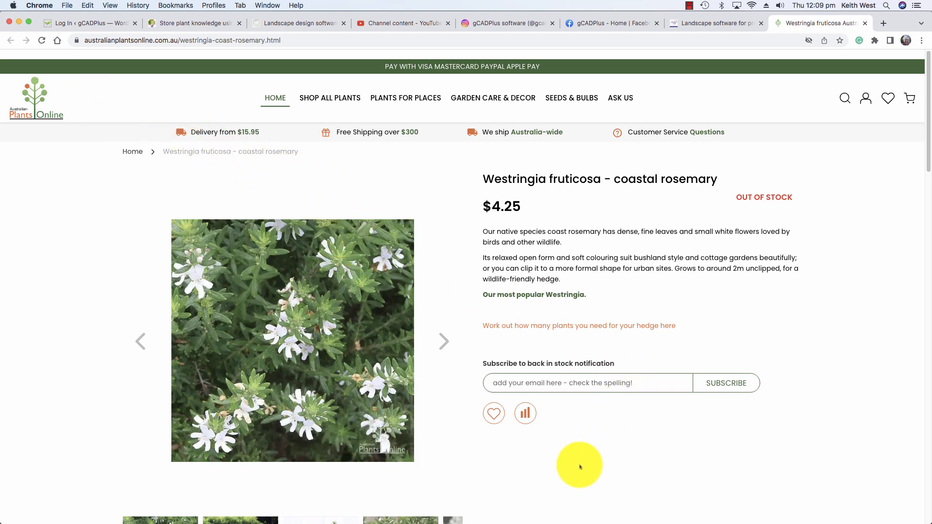
- Switch back from the plant web page to gCADPlus and close the Westringia fruticosa shrub's entity data without saving
mouse_move(572, 521)
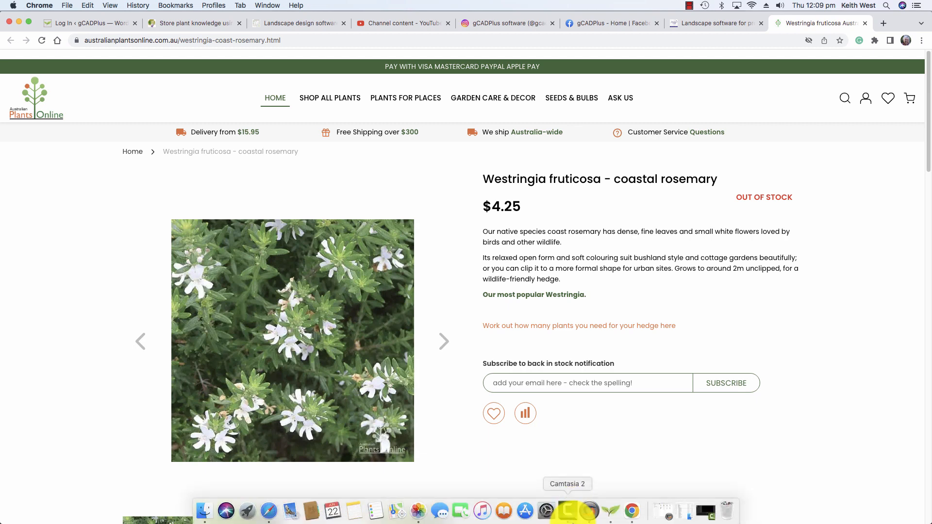
left_click(608, 514)
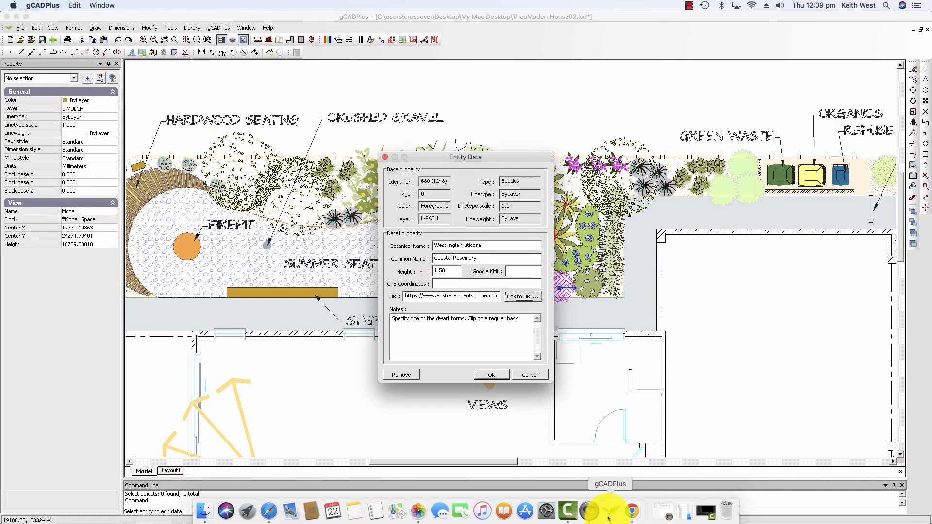
left_click(528, 375)
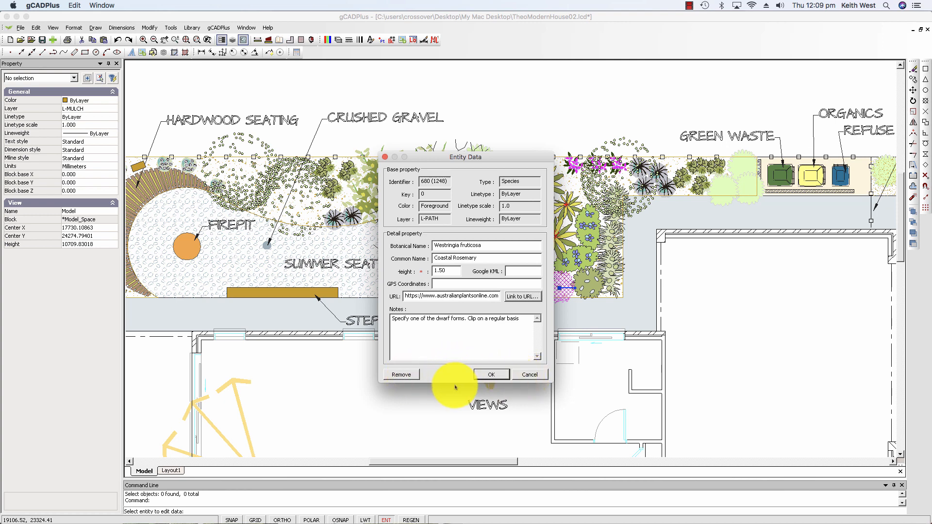
left_click(529, 375)
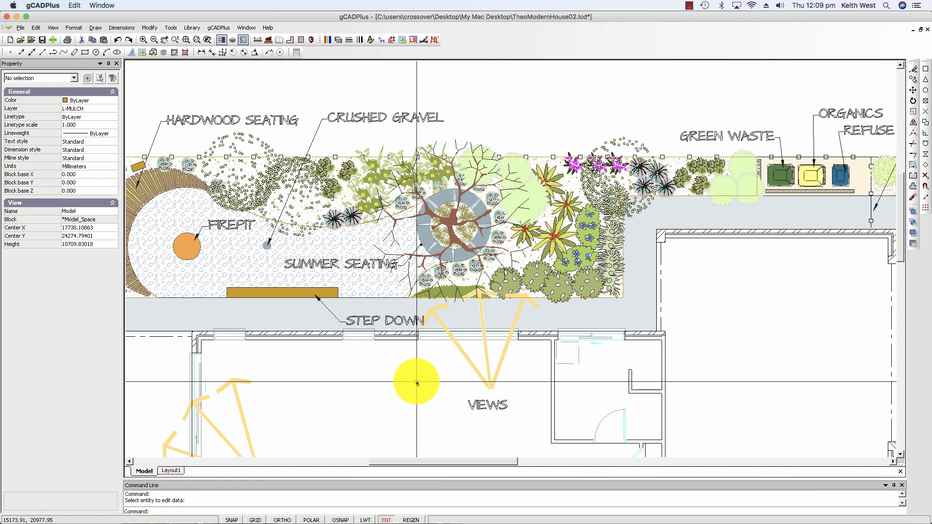
scroll(424, 383, "down", 3)
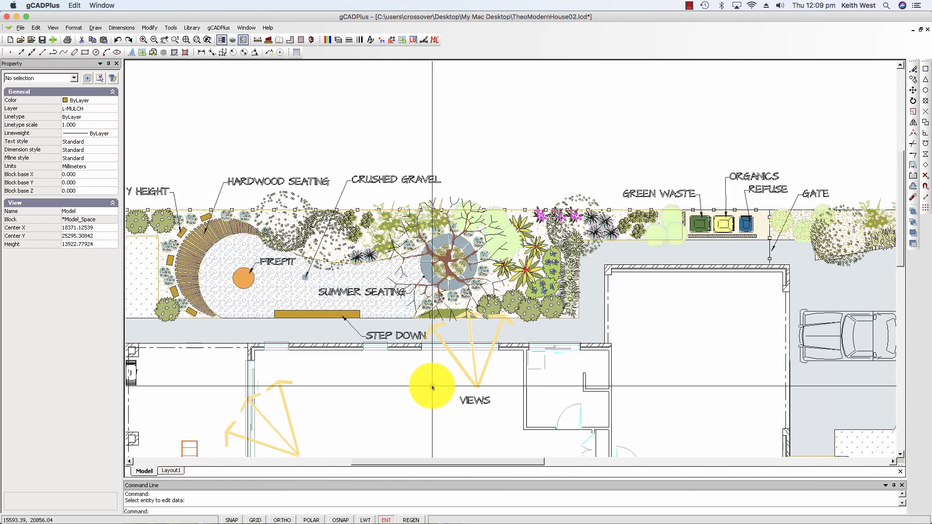
middle_click_drag(428, 355, 425, 339)
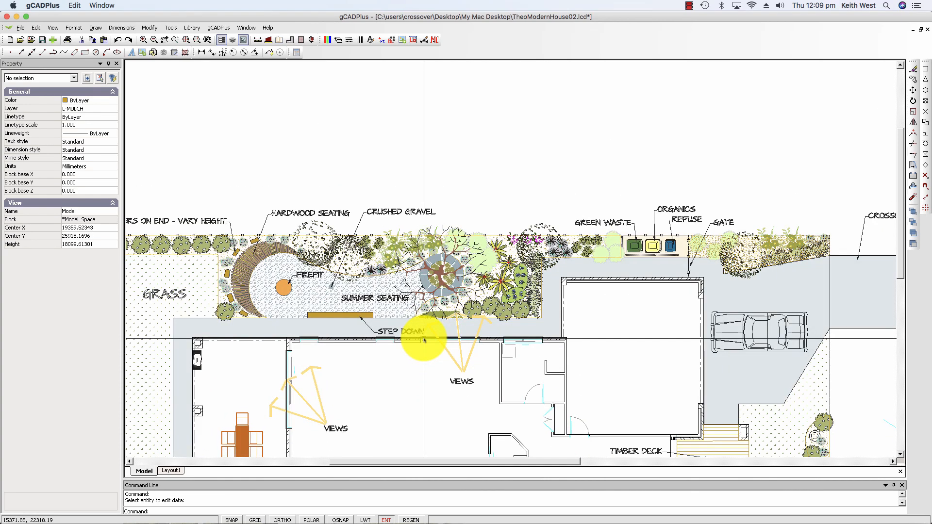